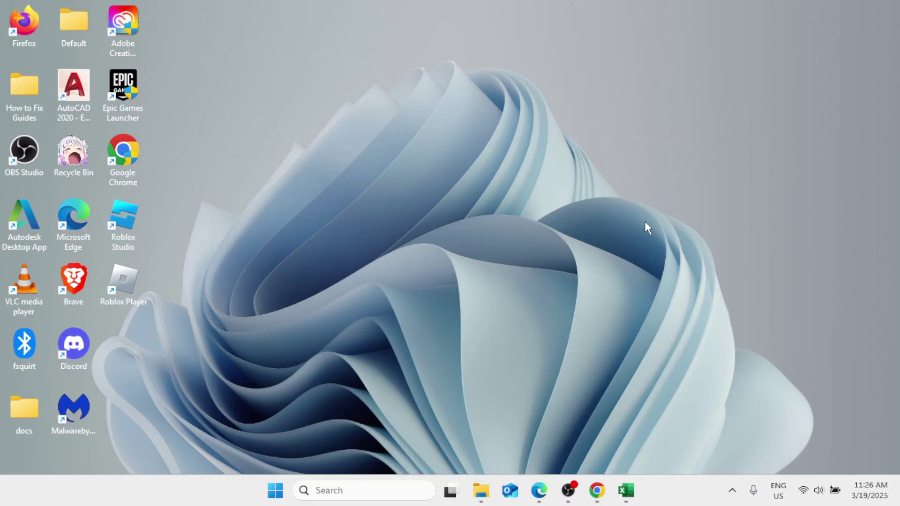
mouse_move(640, 495)
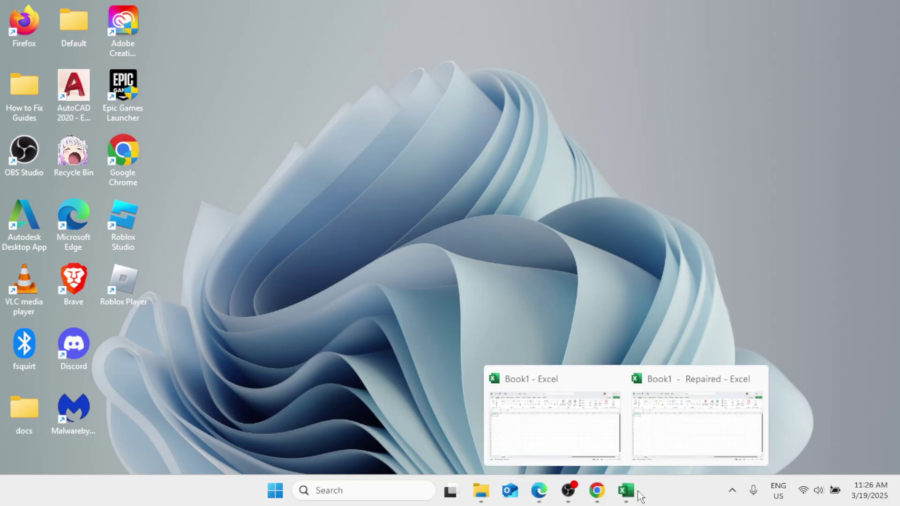
left_click(588, 438)
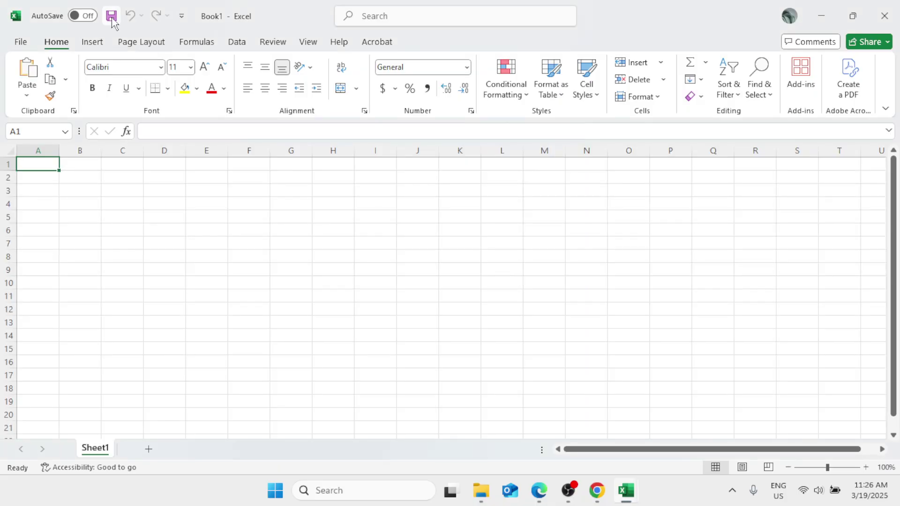
left_click(819, 16)
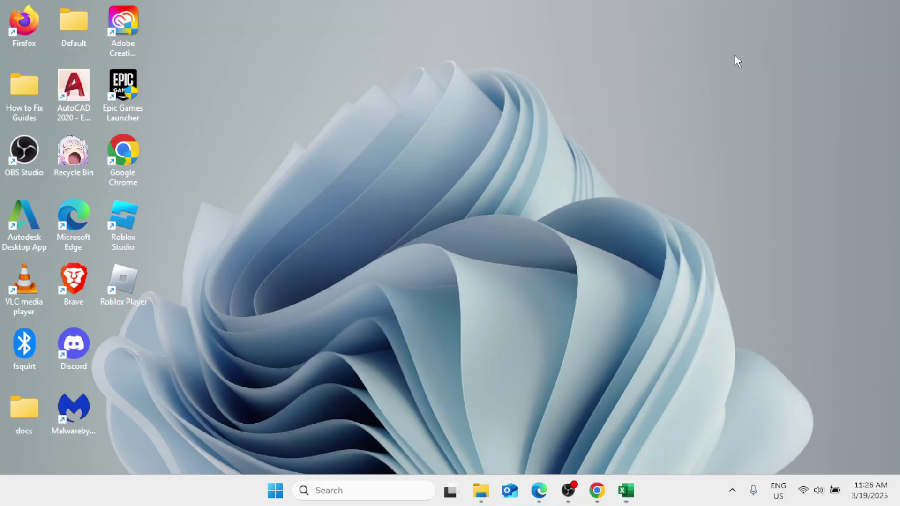
Step: Find Task Manager through the Windows search, open it and maximize its window
left_click(330, 490)
type("task")
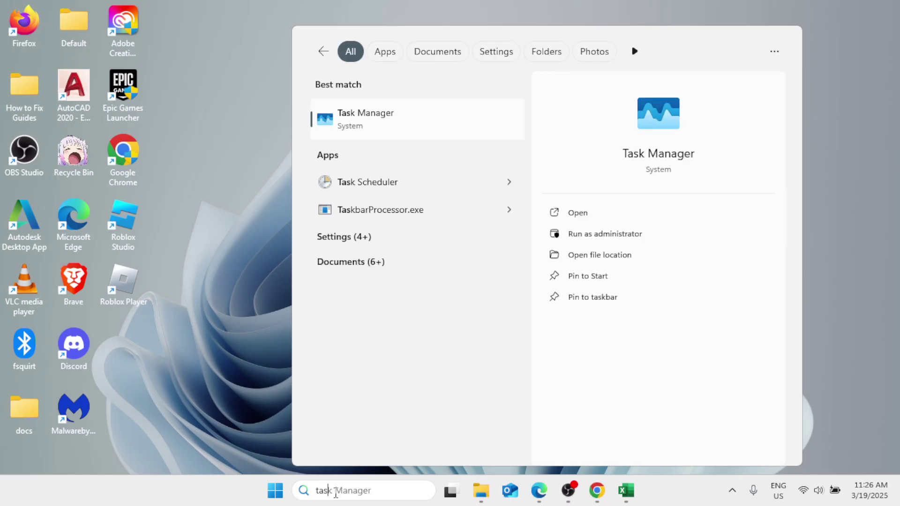
type(" manager")
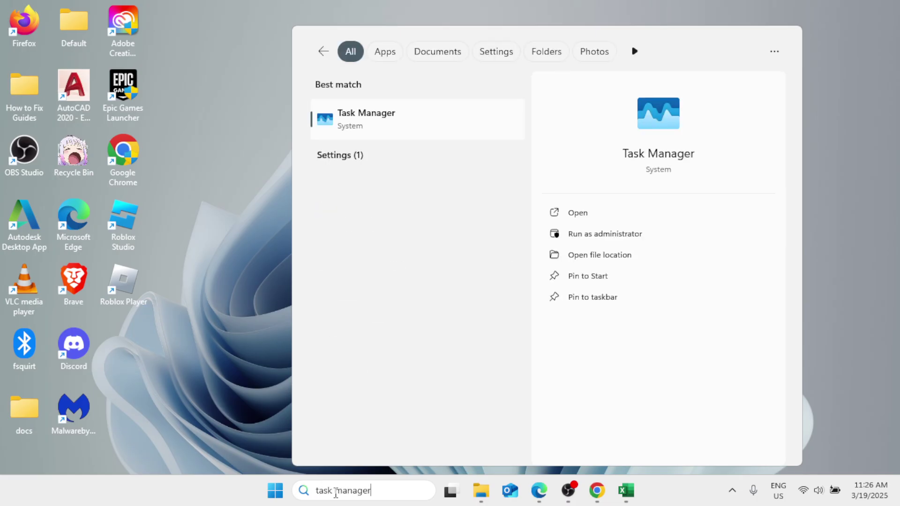
left_click(428, 120)
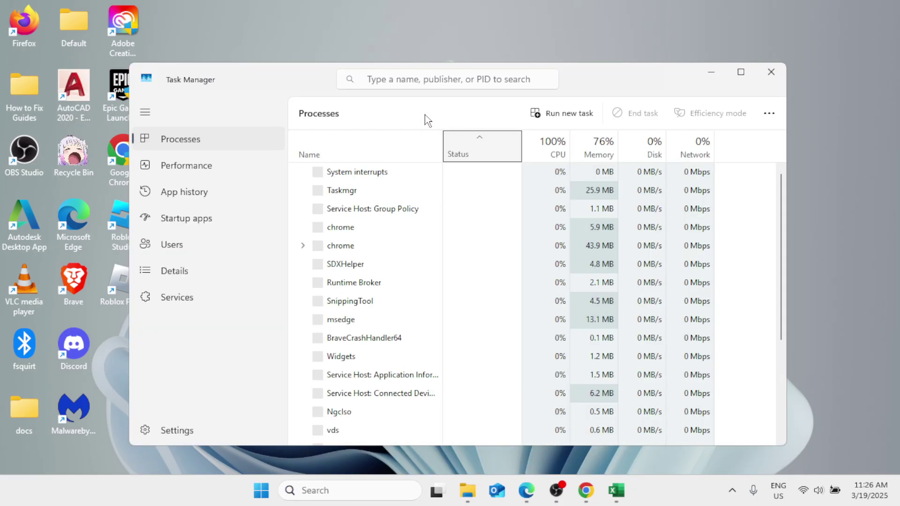
left_click(747, 74)
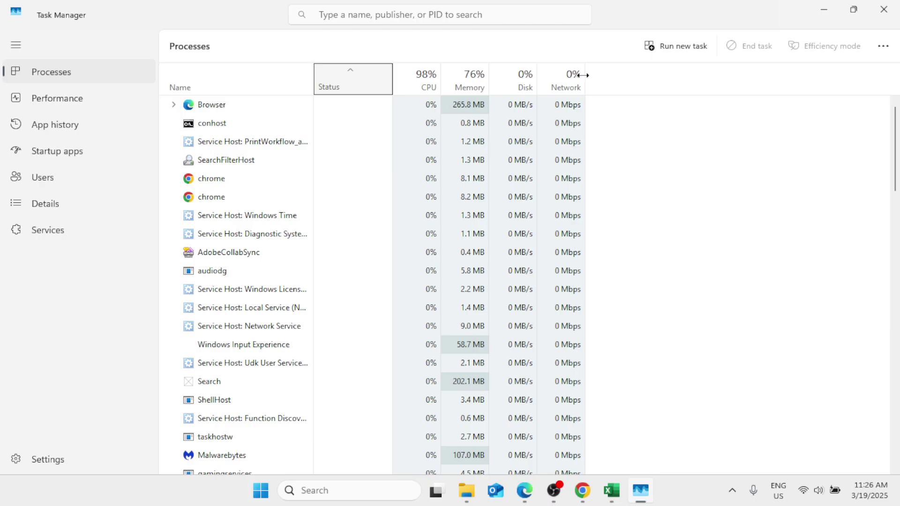
Step: Filter the running processes by "excel", end the Microsoft Excel task and close Task Manager
left_click(413, 17)
type("excel")
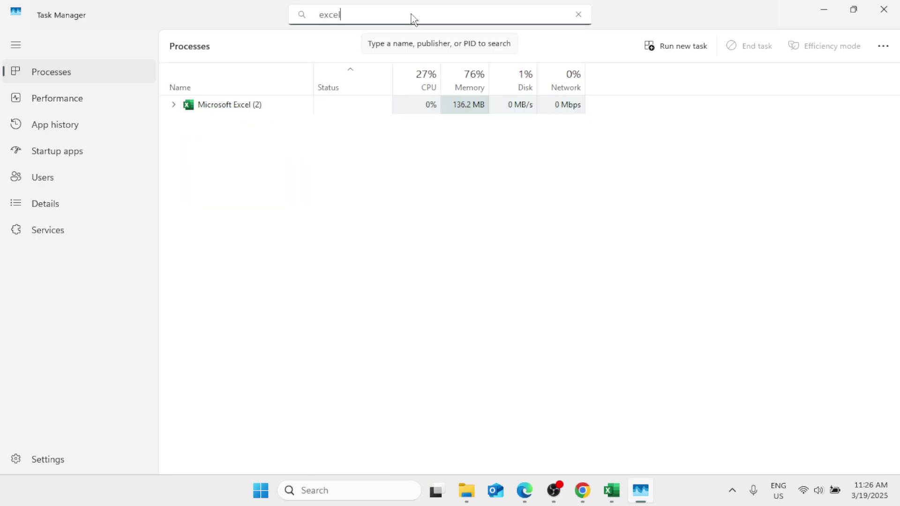
right_click(267, 106)
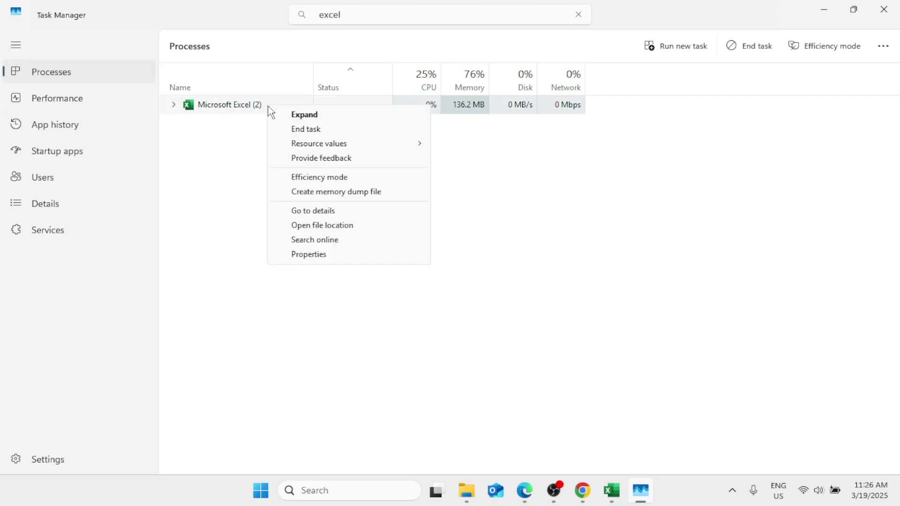
left_click(306, 128)
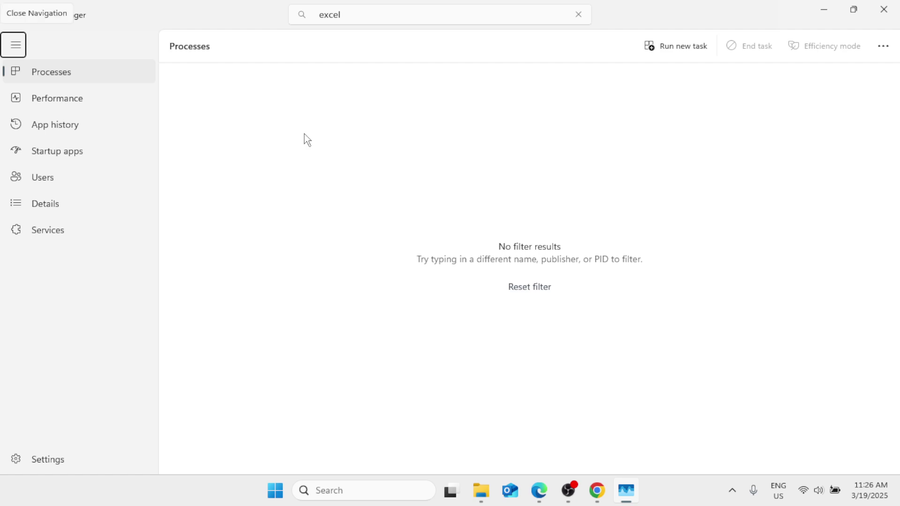
left_click(884, 9)
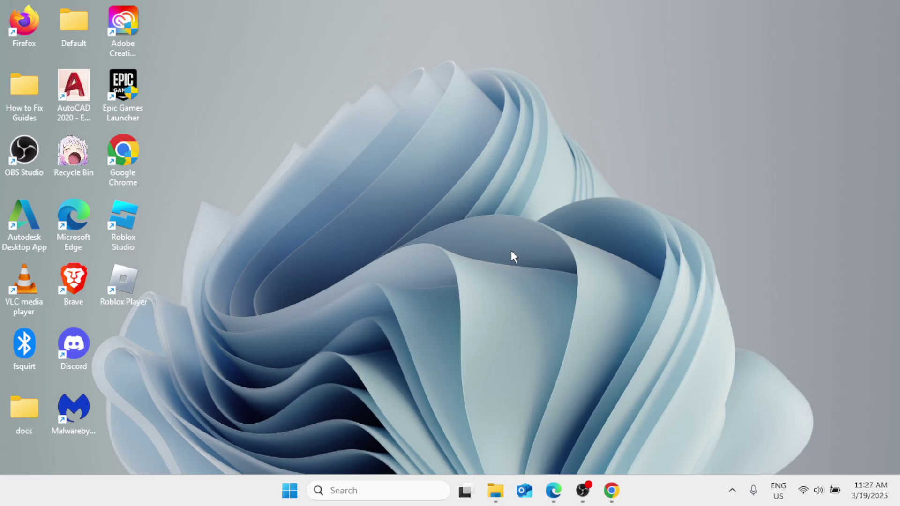
Step: Launch Excel through the Windows search, maximize its window and create a blank workbook
left_click(373, 489)
type("e")
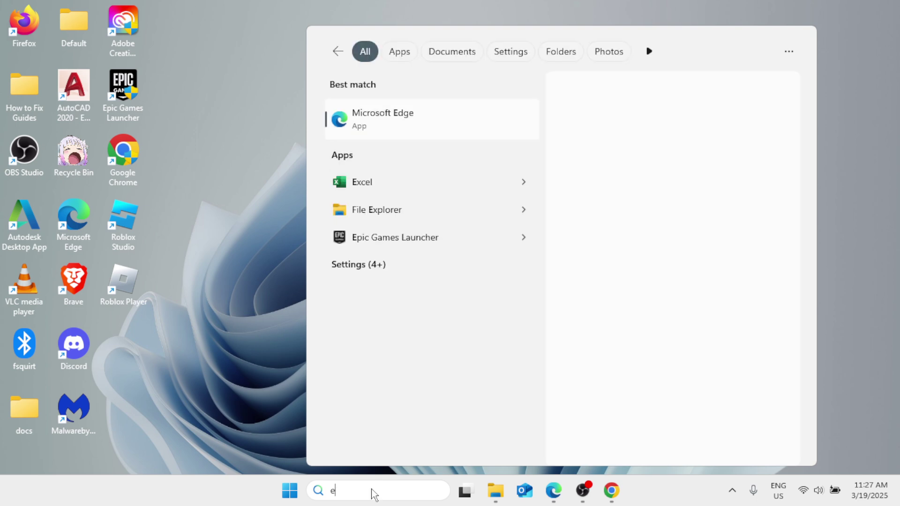
type("xcel")
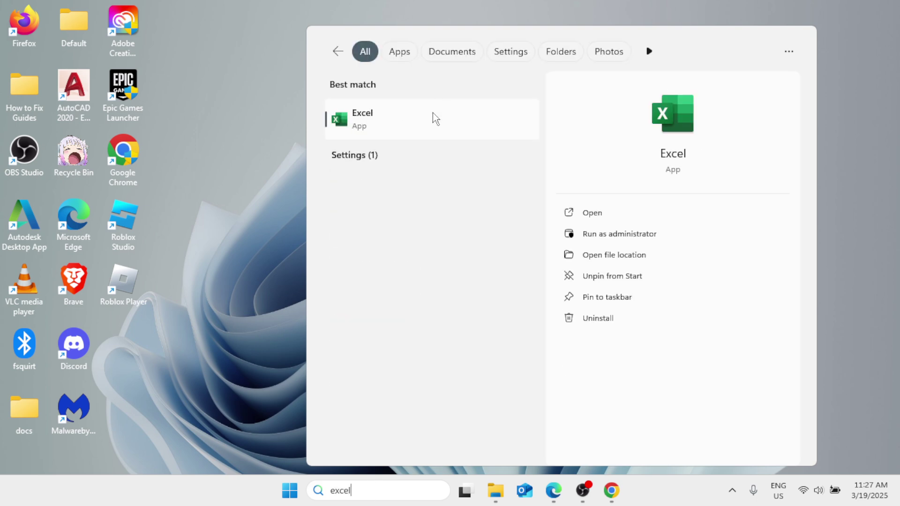
left_click(431, 114)
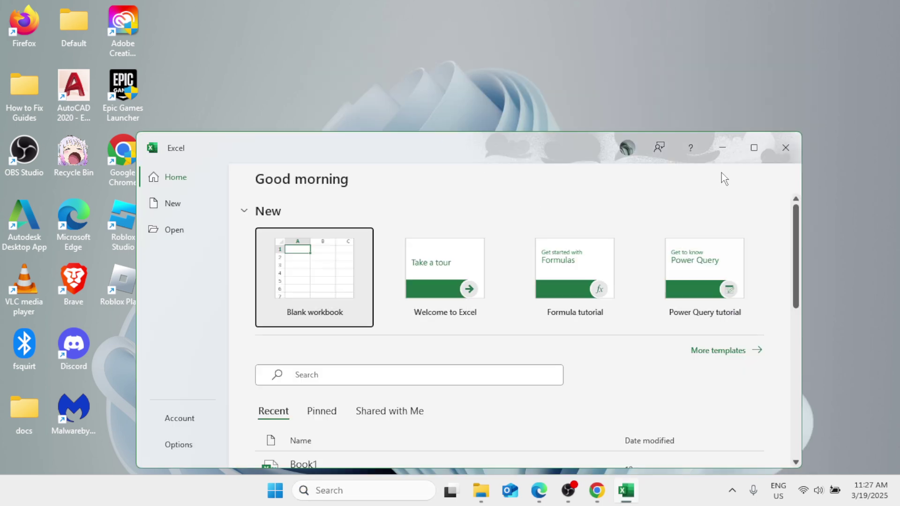
left_click(754, 148)
left_click(181, 145)
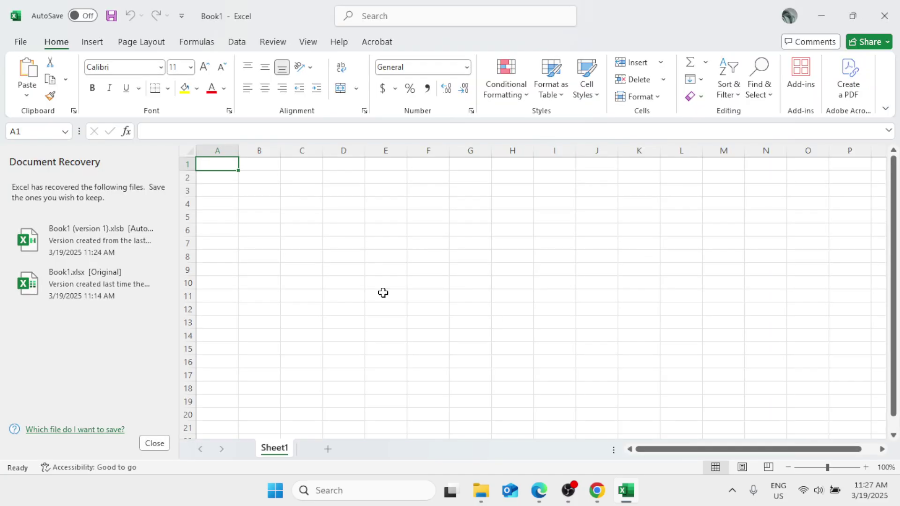
Step: Open Book1 (version 1).xlsb from Document Recovery, save it as a new workbook while closing it, and close the blank workbook
left_click(96, 242)
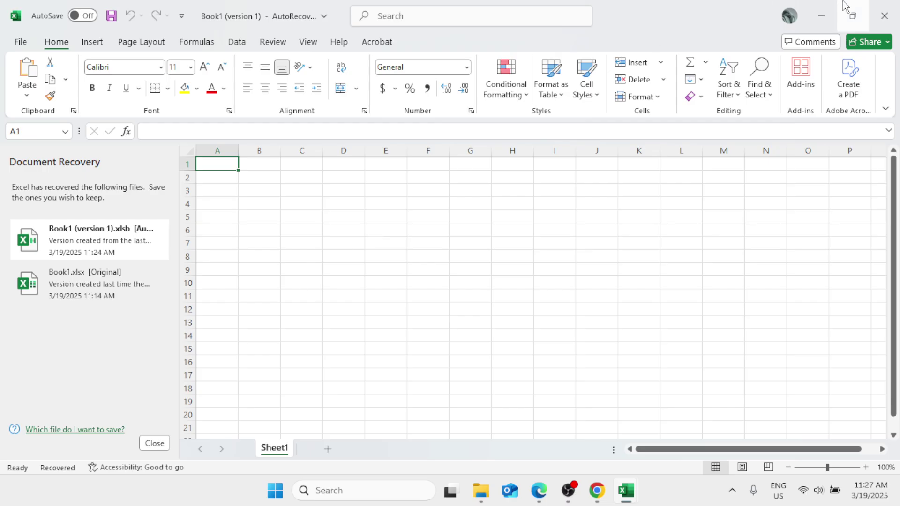
left_click(895, 8)
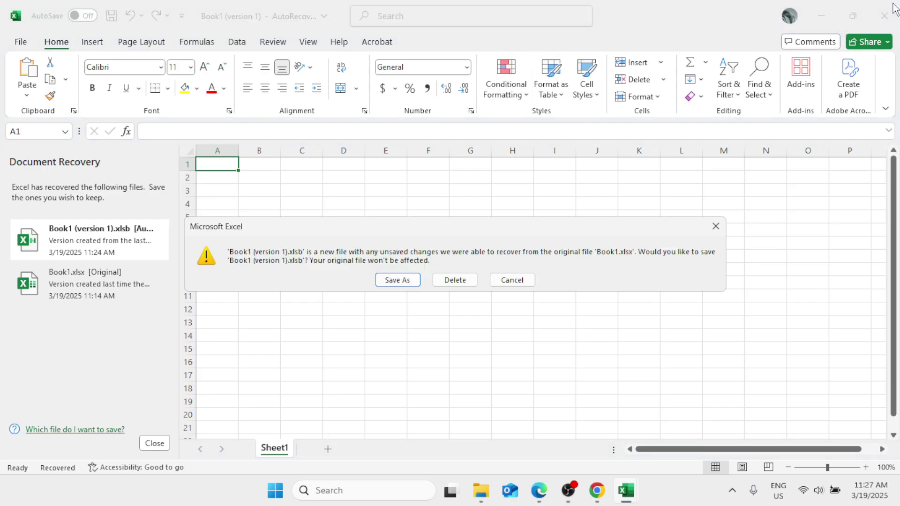
left_click(396, 280)
left_click(321, 311)
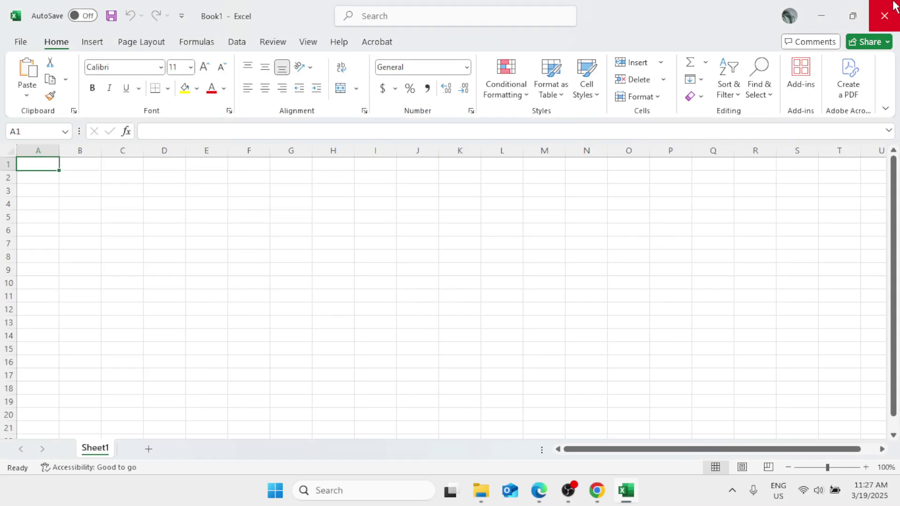
left_click(884, 16)
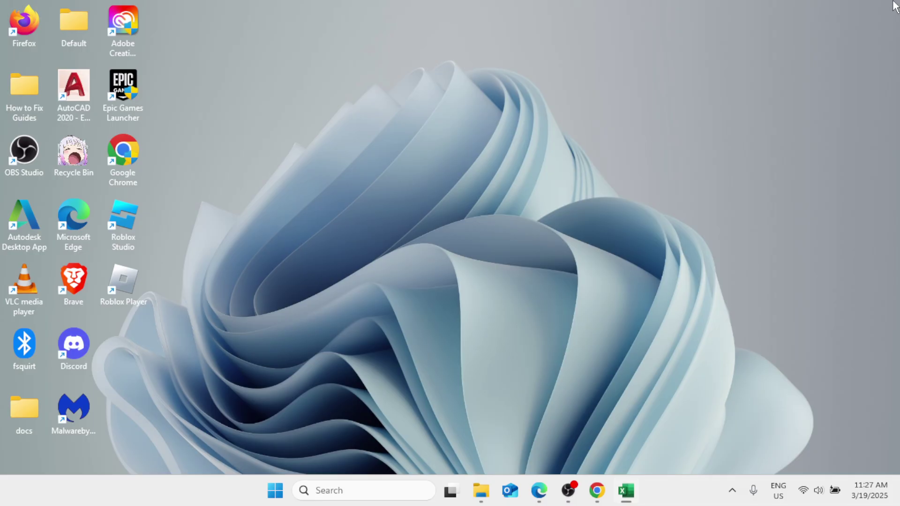
Step: Relaunch Excel, check the recent workbook Book1(AutoRecovered) and close it
left_click(384, 490)
type("excel")
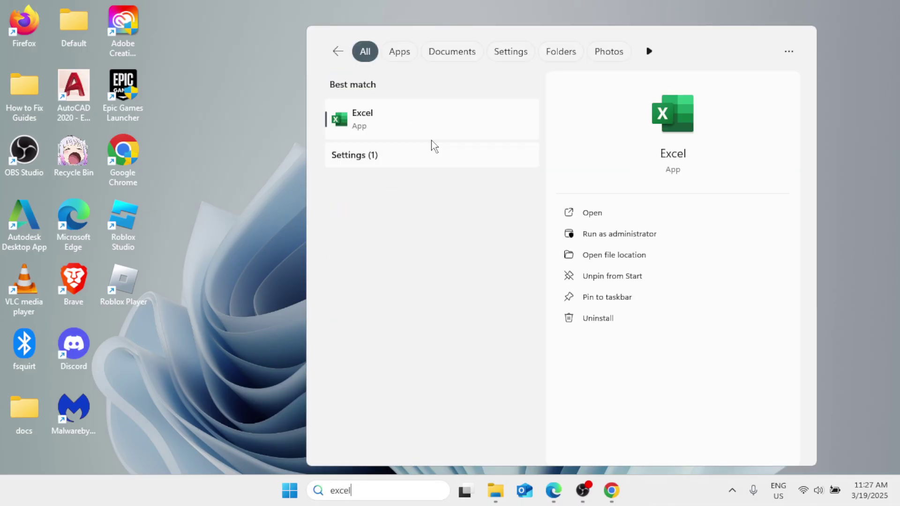
left_click(438, 119)
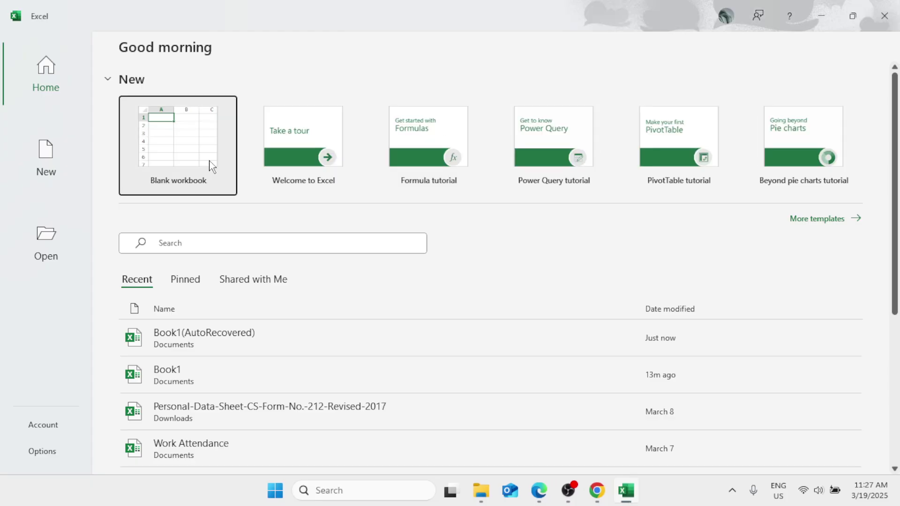
left_click(249, 347)
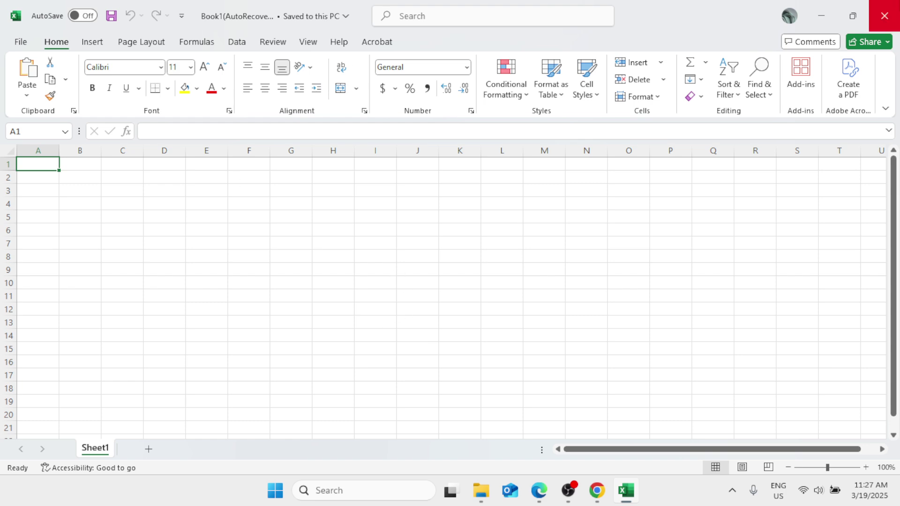
left_click(884, 15)
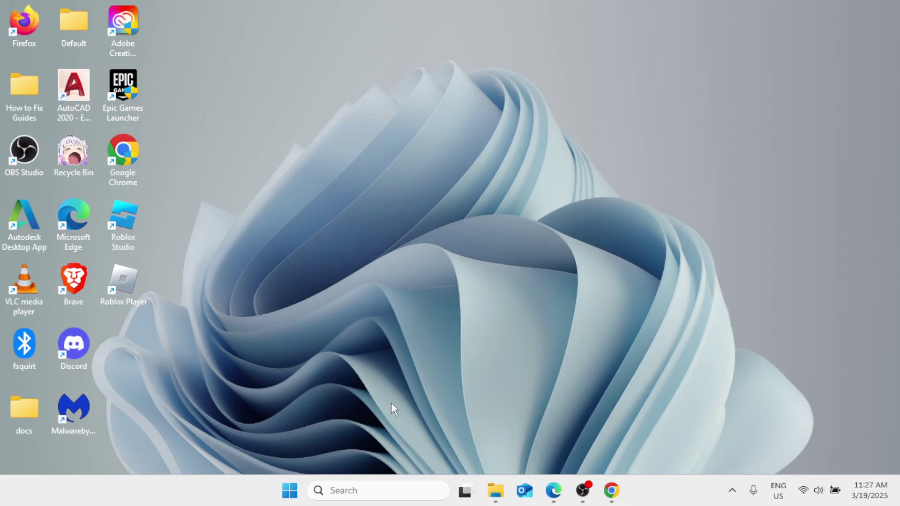
Step: Start Excel again through the Windows search and open Book1(AutoRecovered) from the recent files
left_click(355, 490)
type("excel")
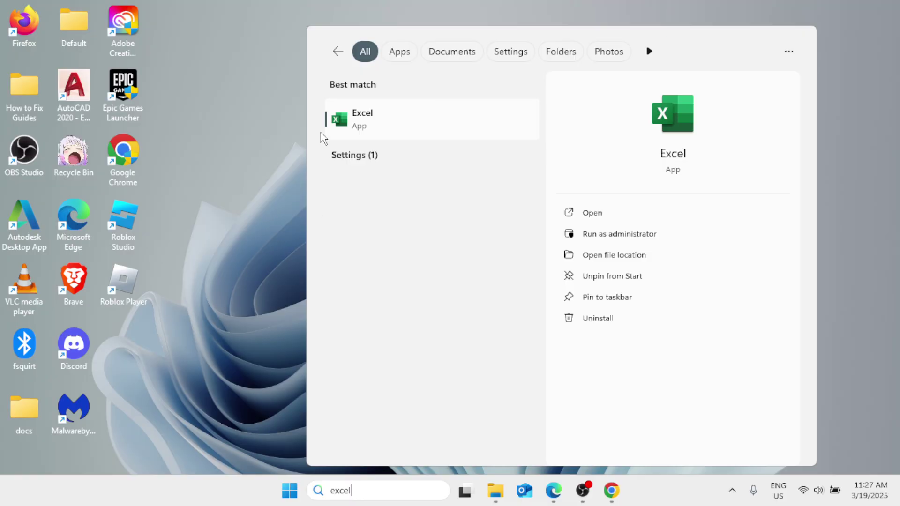
left_click(491, 102)
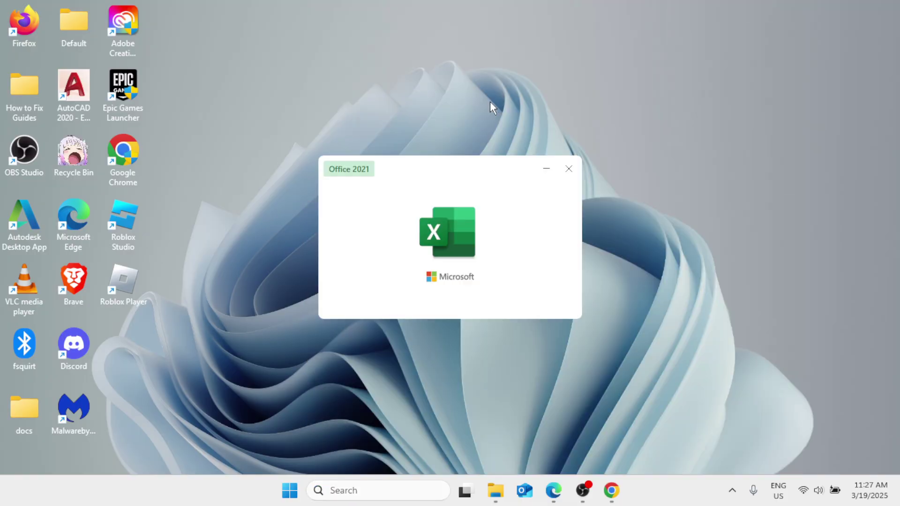
left_click(217, 340)
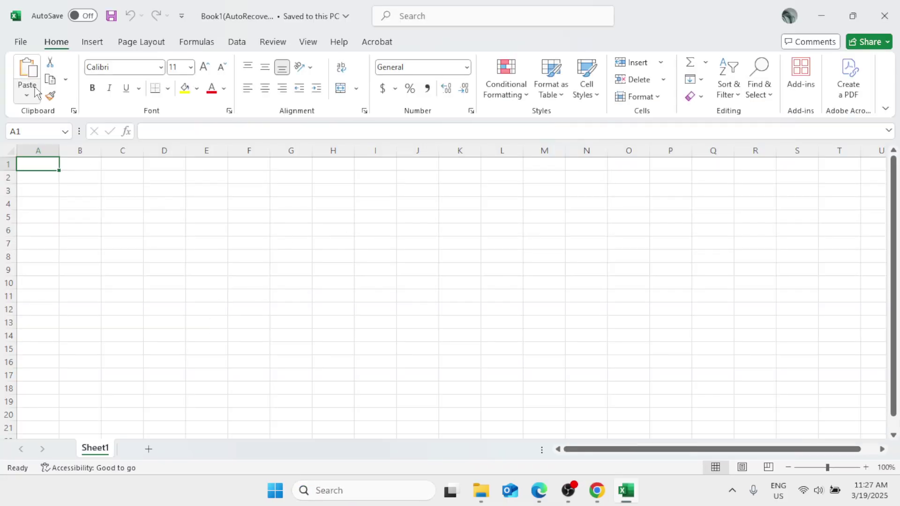
Step: Browse to Book1(AutoRecovered) in Documents and open it with Open and Repair, choosing the Repair option
left_click(20, 43)
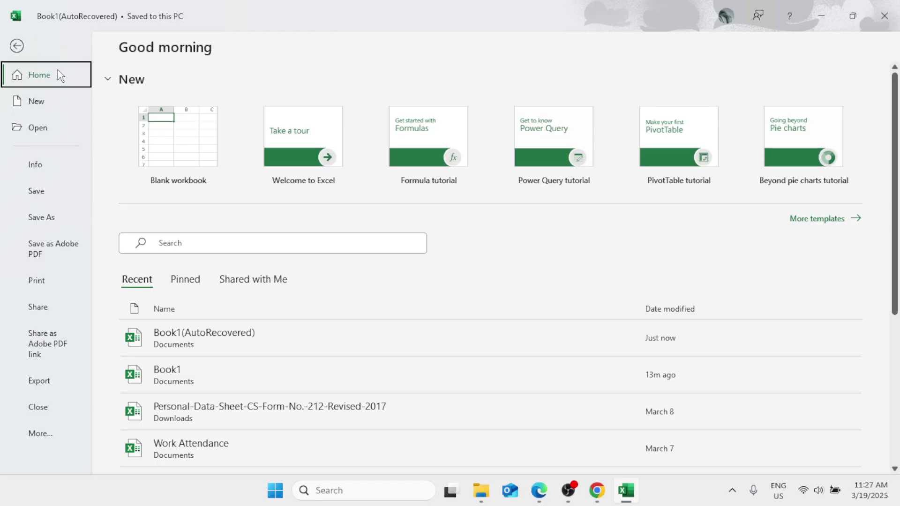
left_click(44, 131)
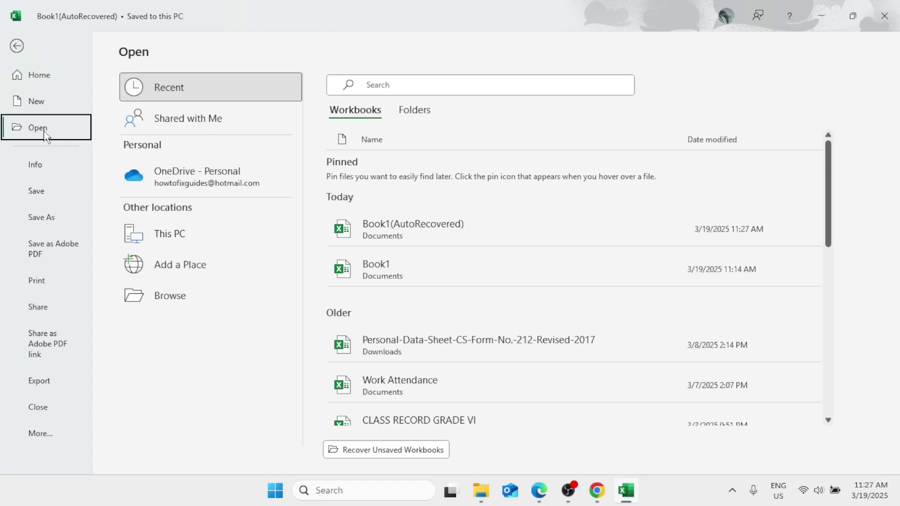
left_click(195, 296)
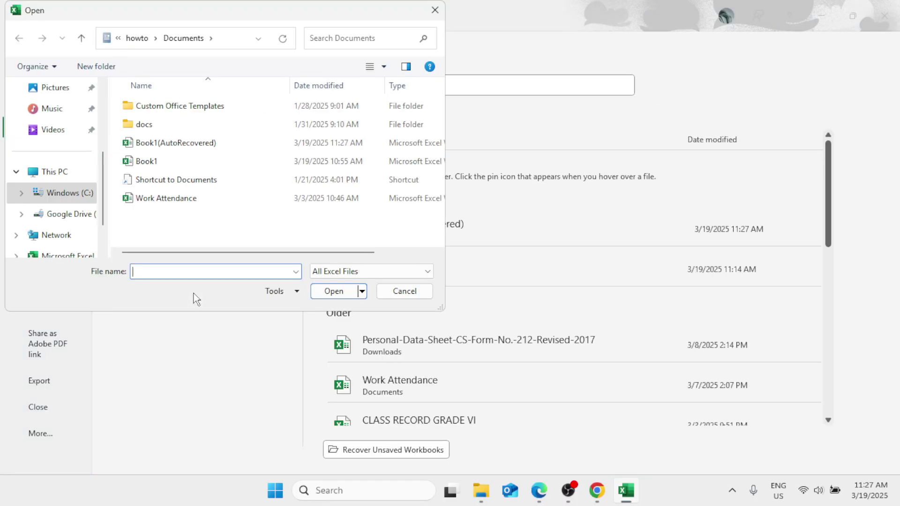
left_click(178, 144)
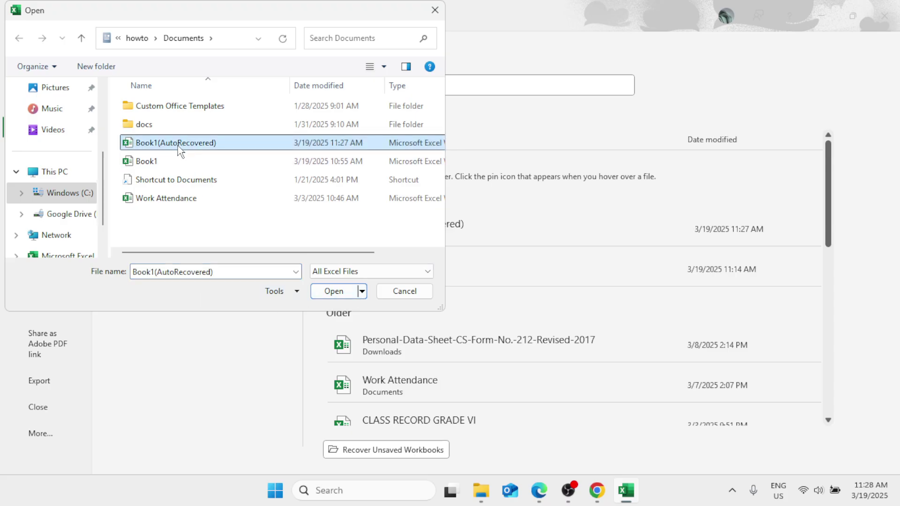
left_click(361, 292)
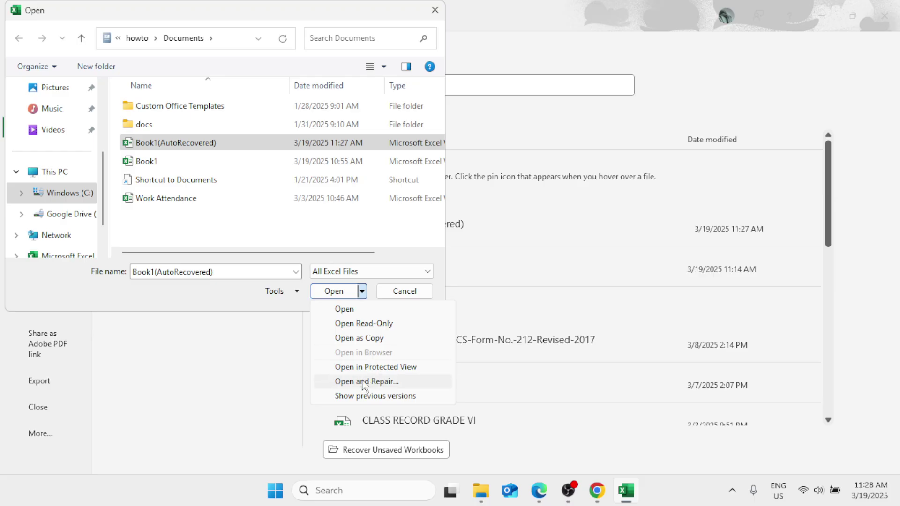
left_click(378, 382)
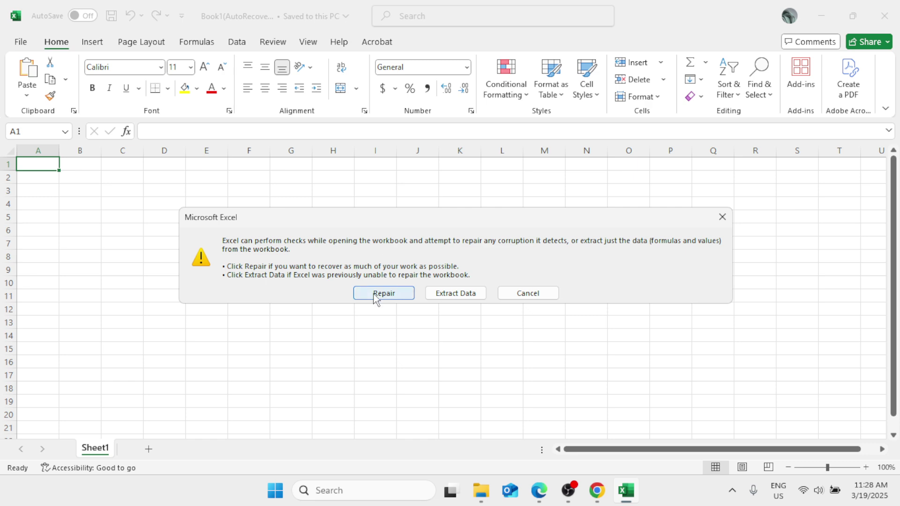
left_click(380, 295)
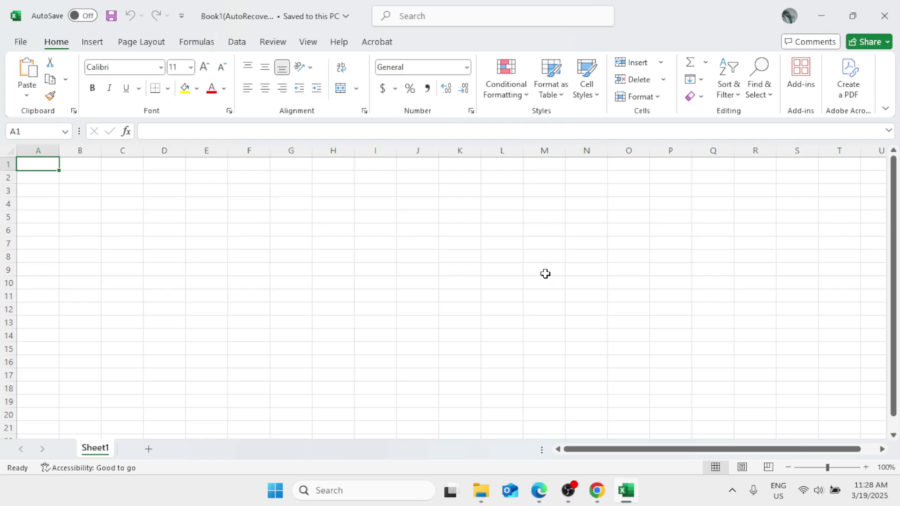
Step: Open the list of available Excel Add-ins from the add-in management section of Excel's options
left_click(21, 42)
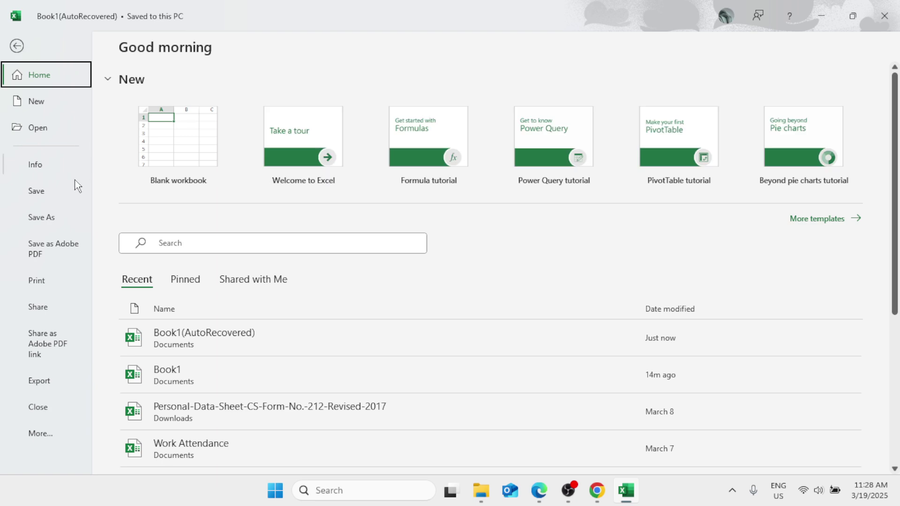
left_click(47, 436)
left_click(110, 459)
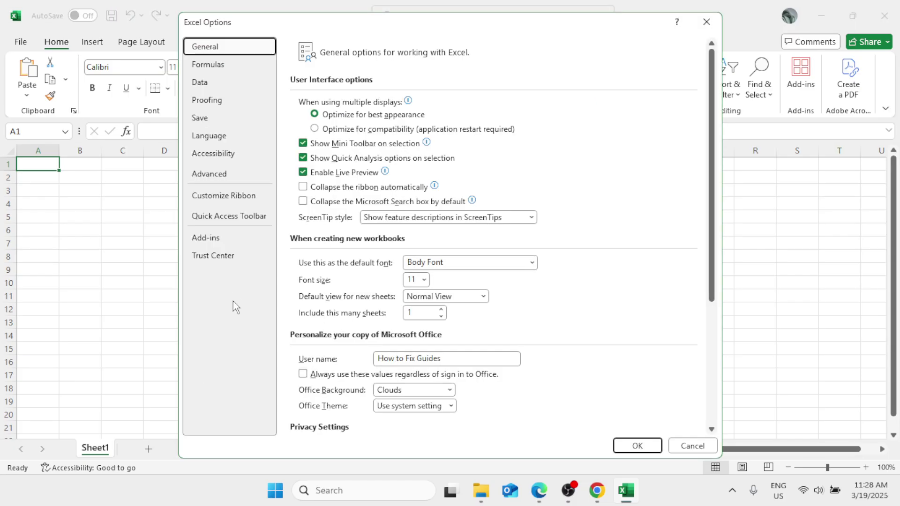
left_click(224, 239)
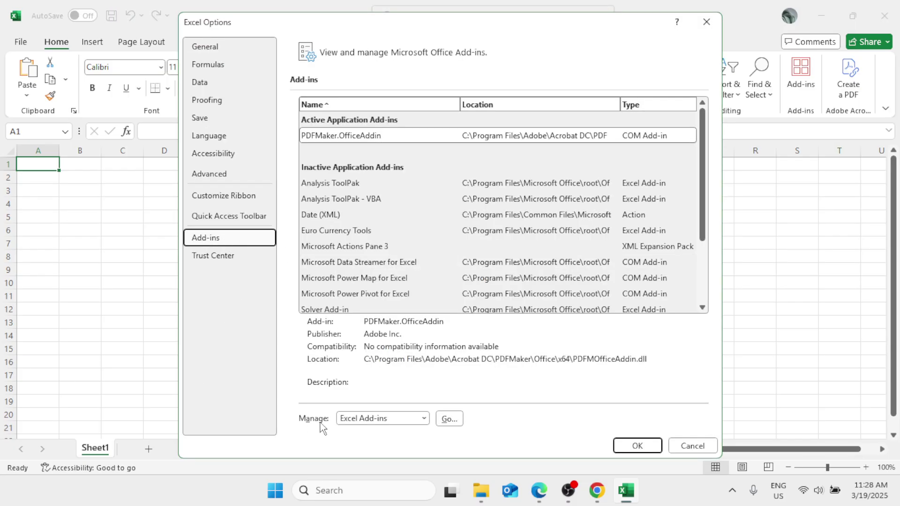
left_click(424, 418)
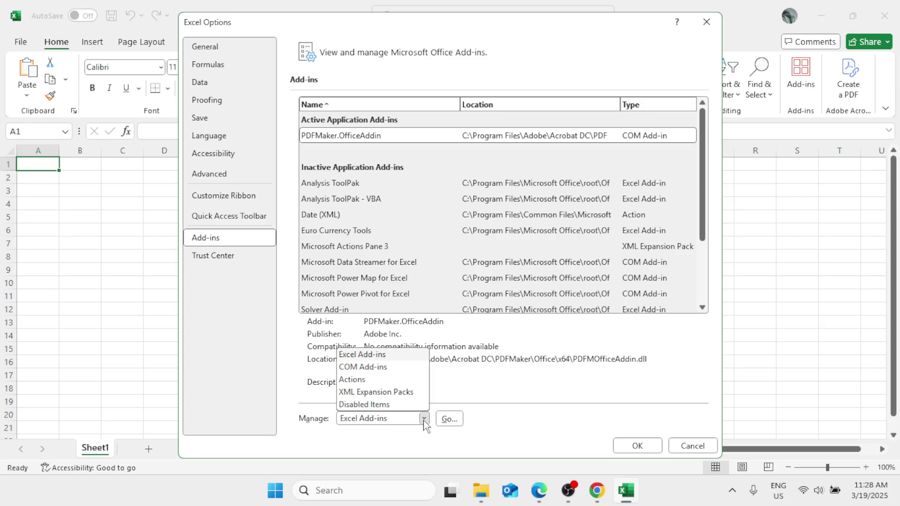
left_click(400, 354)
left_click(449, 419)
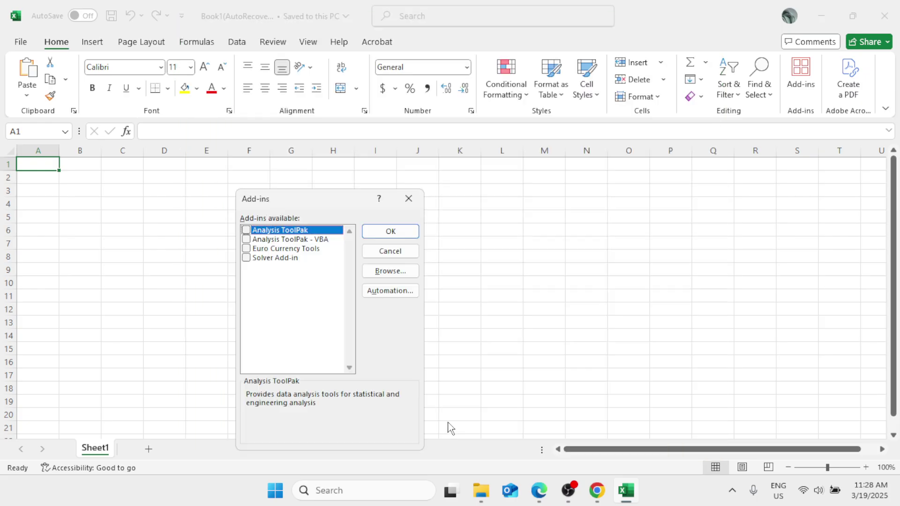
Step: Select the Analysis ToolPak, Analysis ToolPak - VBA, Euro Currency Tools and Solver Add-in entries in the add-ins list
left_click(246, 230)
left_click(246, 239)
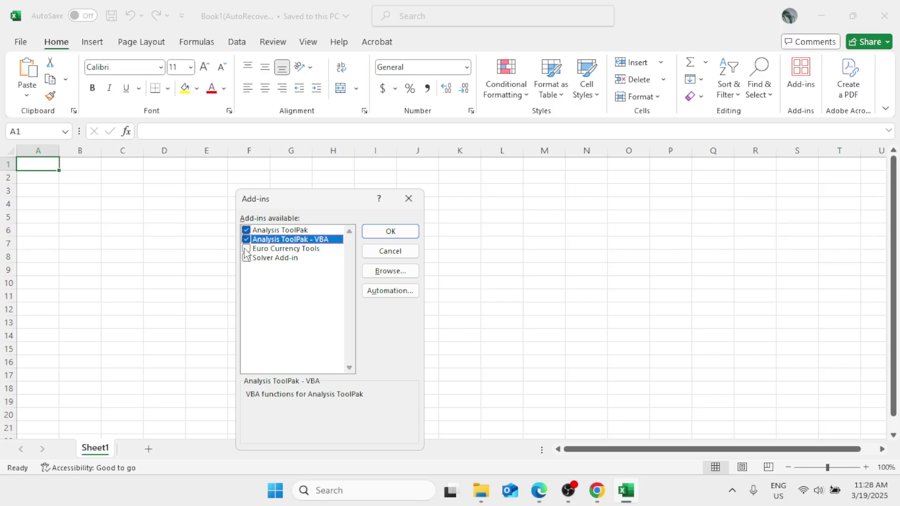
left_click(246, 249)
left_click(246, 257)
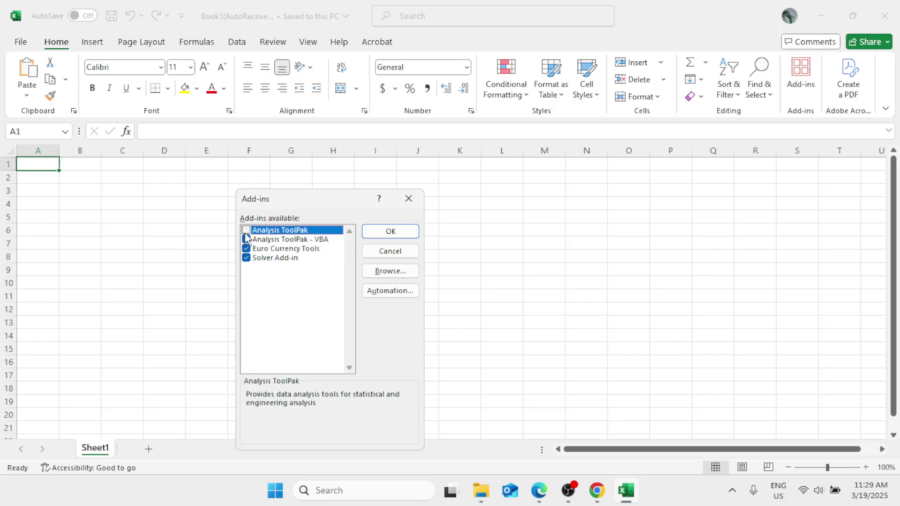
Step: Deselect all four available Excel add-ins, from Analysis ToolPak to Solver Add-in, and apply the selection
left_click(246, 239)
left_click(246, 248)
left_click(246, 257)
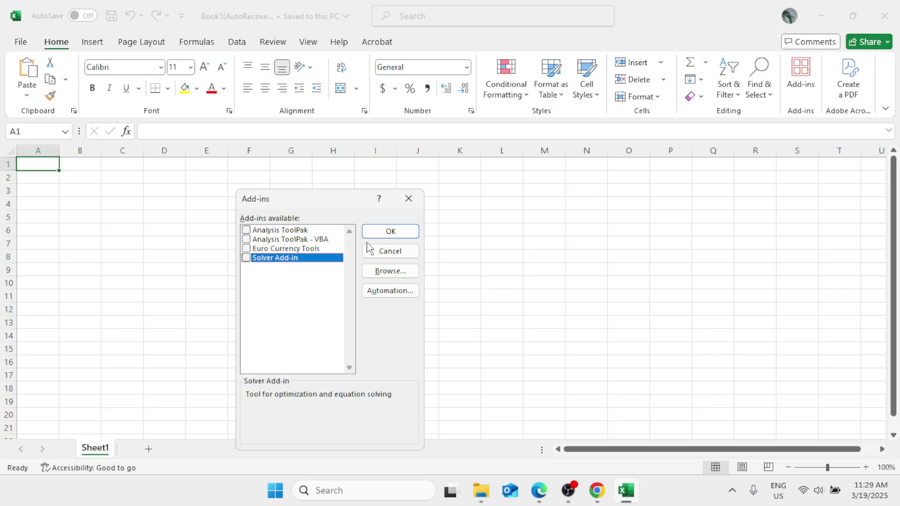
left_click(407, 231)
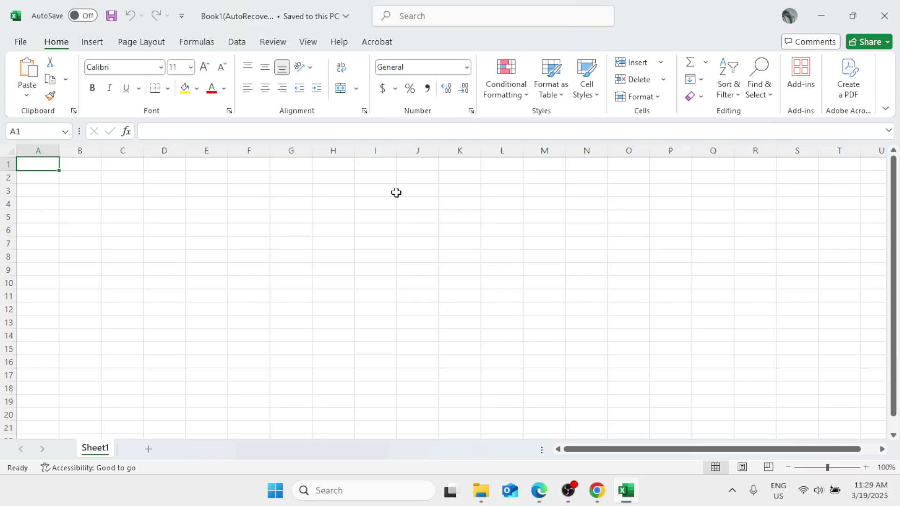
Step: Minimize the workbook, clear the entire Windows clipboard history and dismiss the clipboard panel
left_click(823, 16)
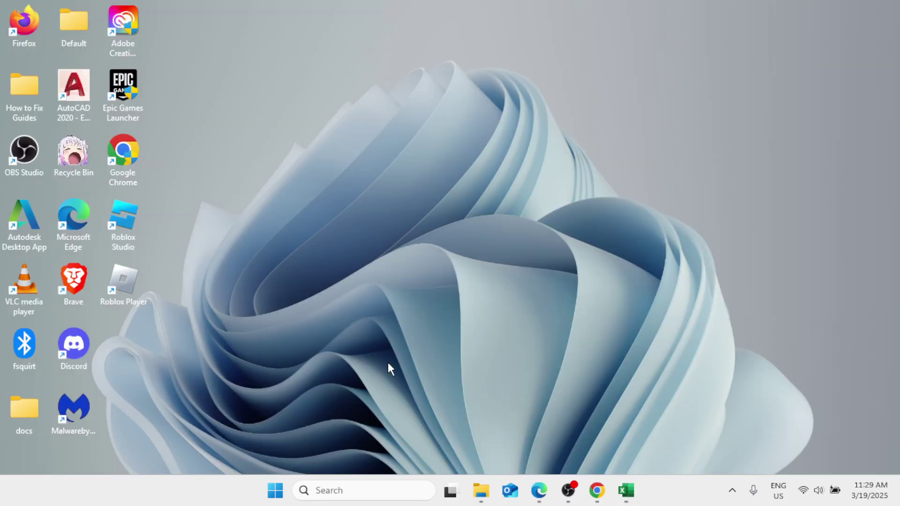
key("super+v")
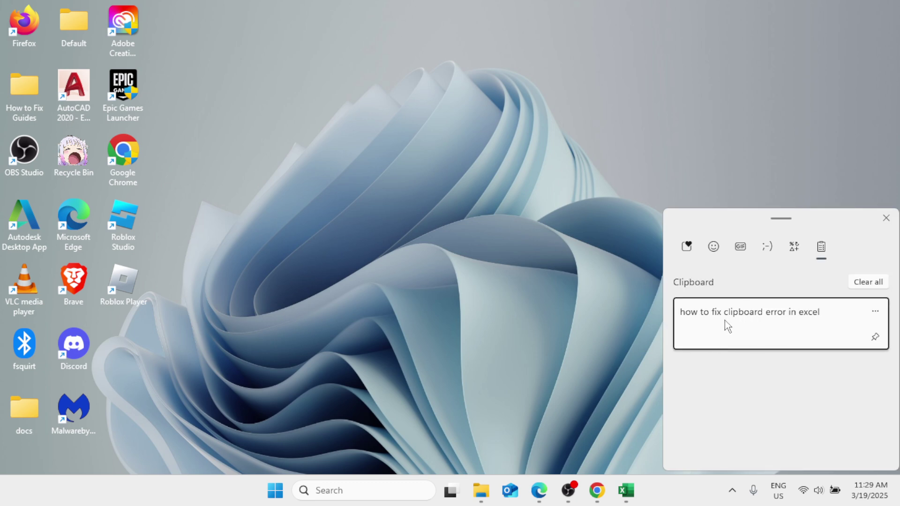
left_click(866, 283)
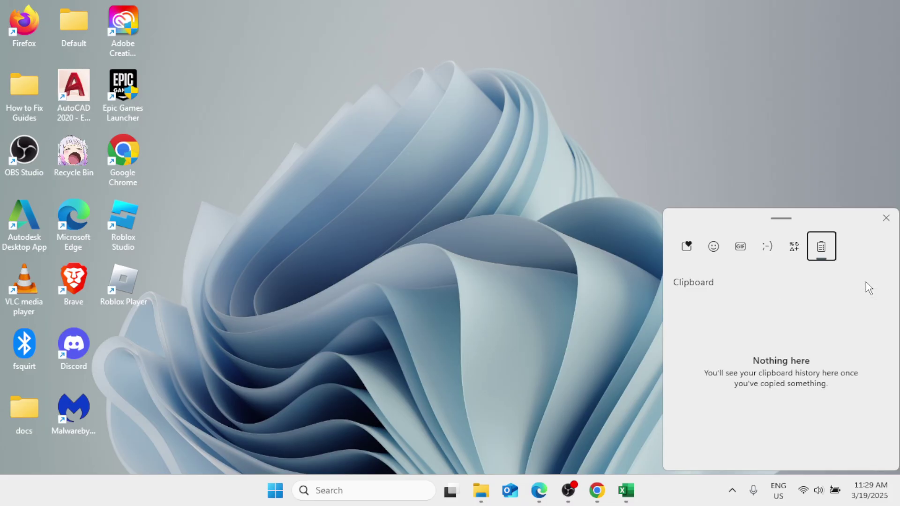
left_click(713, 168)
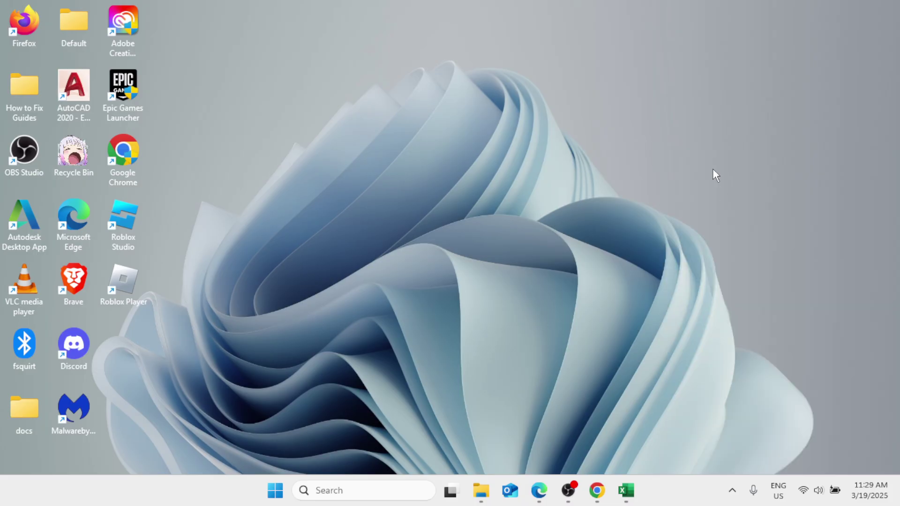